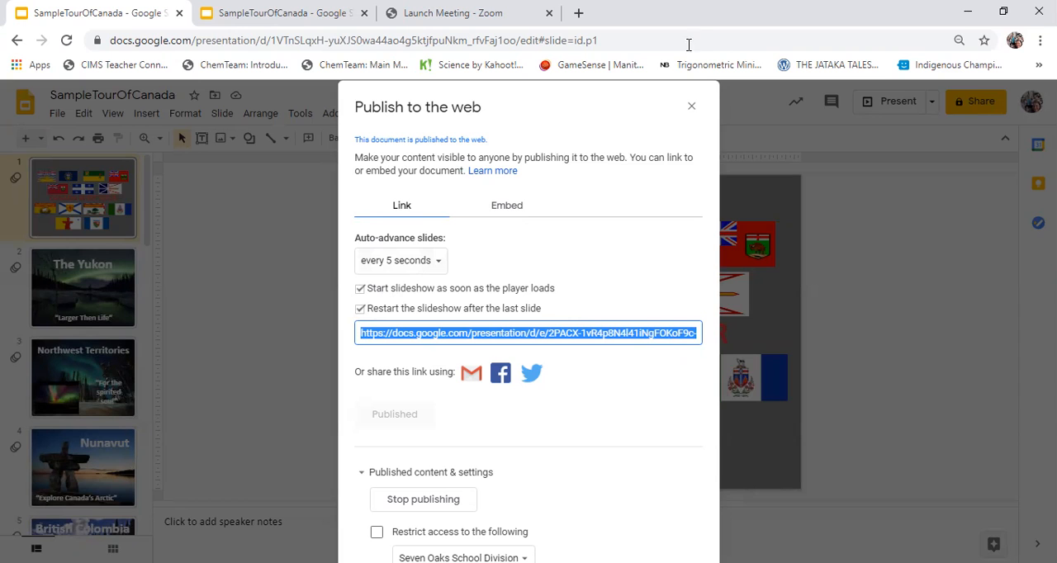
- Close the publishing dialog and load the copied auto-advancing presentation link in the published slideshow's browser tab
{"action": "left_click", "coordinate": [691, 106]}
{"action": "left_click", "coordinate": [294, 14]}
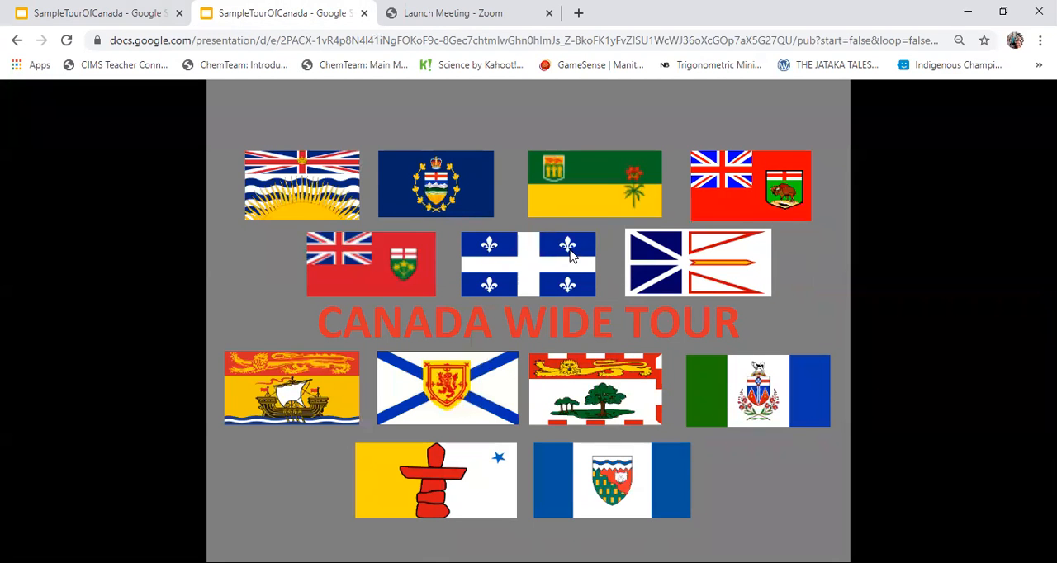
{"action": "left_click", "coordinate": [643, 40]}
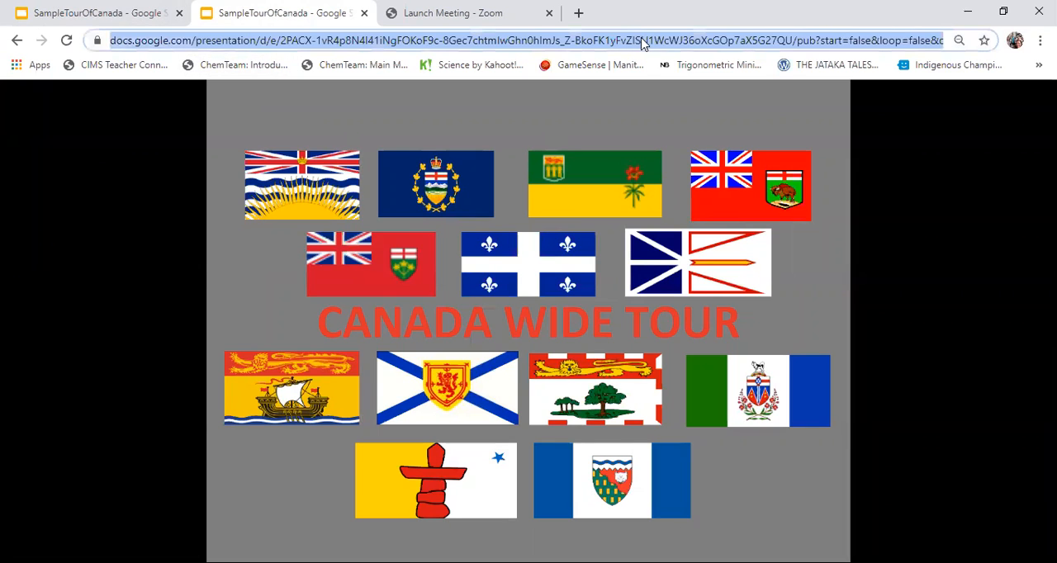
{"action": "type", "text": "https://docs.google.com/presentation/d/e/2PACX-1vR4p8N4l41iNgFOKoF9c-8Gec7chtmlwGhn0hImJs_Z-BkoFK1yFvZISU1WcWJ36oXcGOp7aX5G27QU/pub?start=true&loop=true&delayms=3000"}
{"action": "key", "text": "Return"}
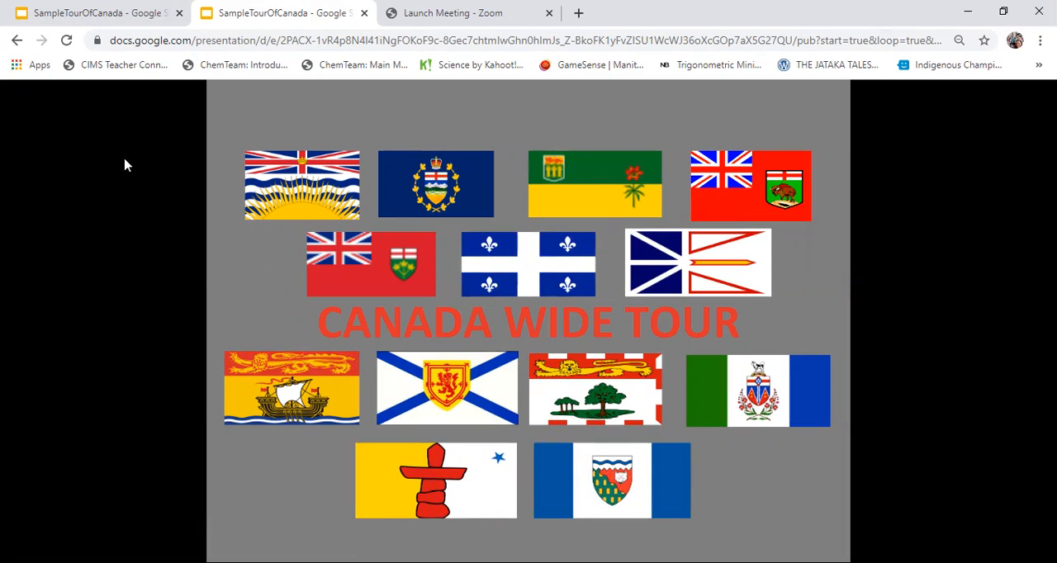
- Open Gmail in a new browser tab and start a message addressed to the suggested Yahoo contact
{"action": "left_click", "coordinate": [580, 14]}
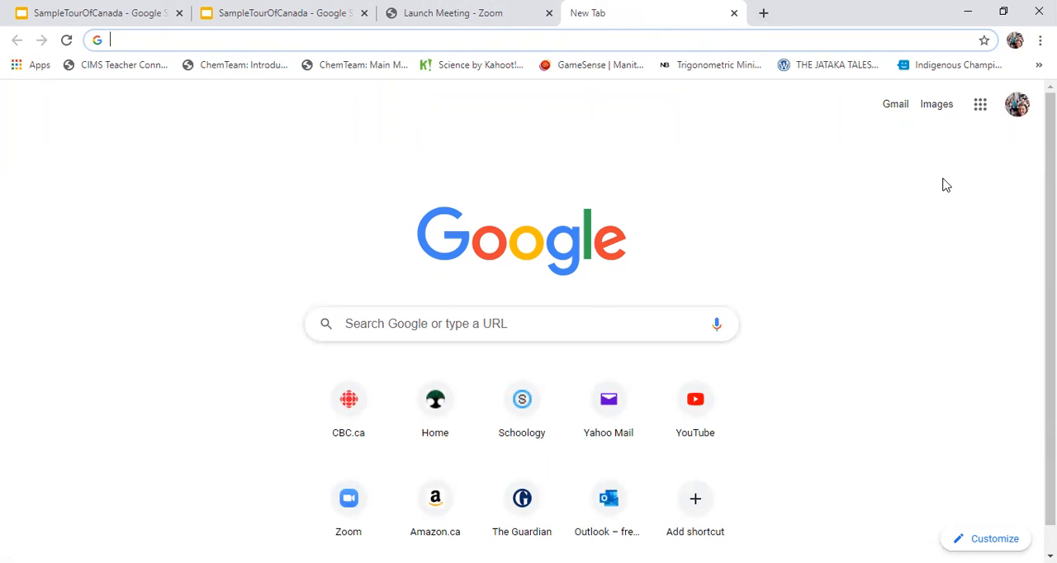
{"action": "left_click", "coordinate": [983, 109]}
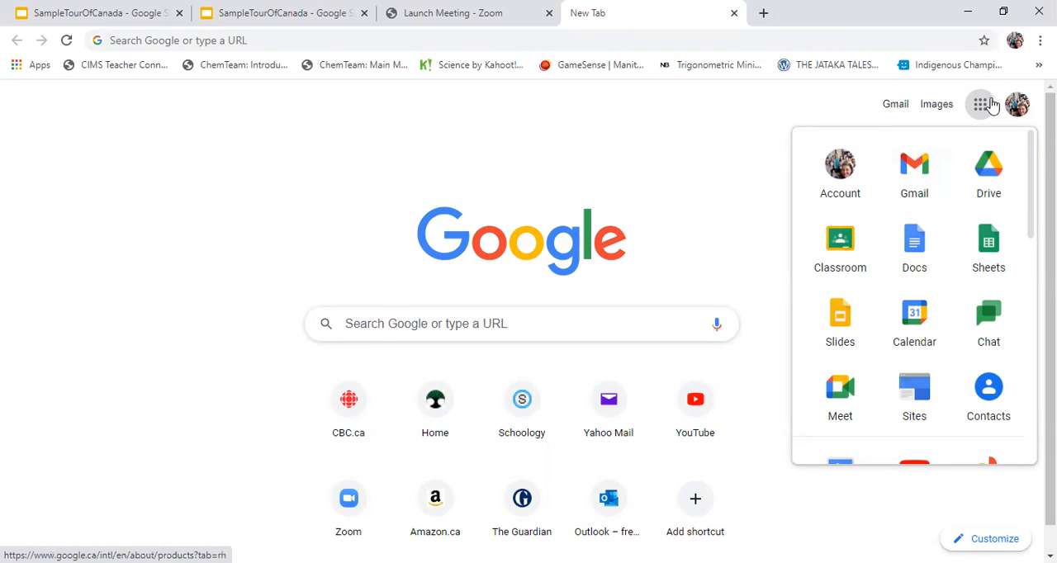
{"action": "left_click", "coordinate": [917, 174]}
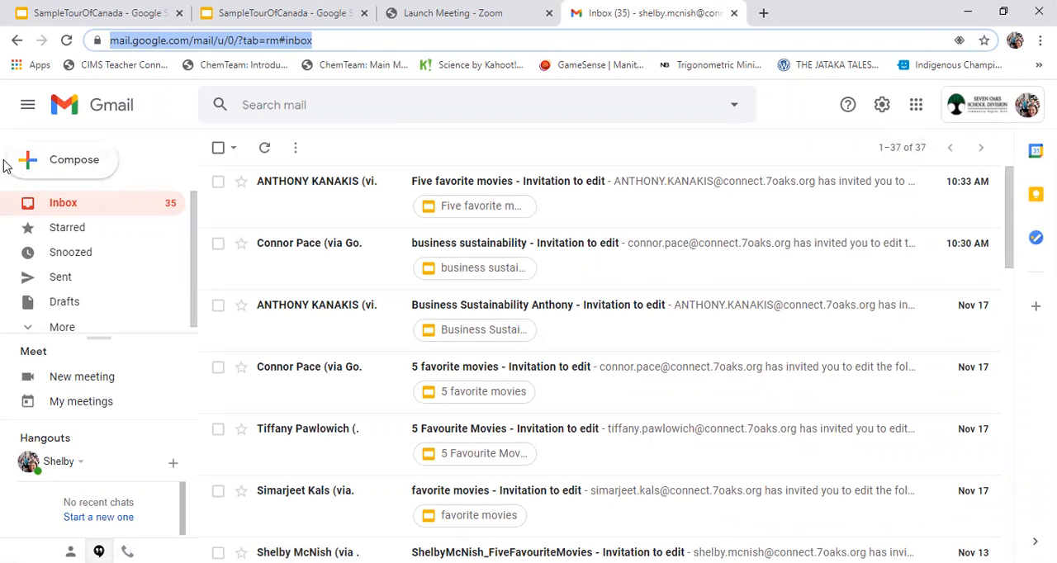
{"action": "left_click", "coordinate": [58, 160]}
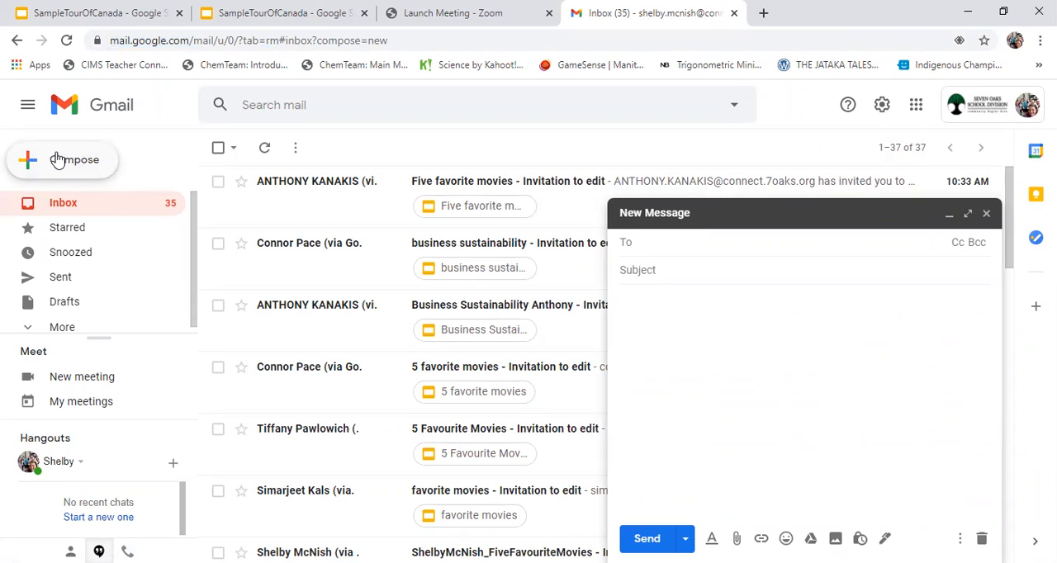
{"action": "type", "text": "sh"}
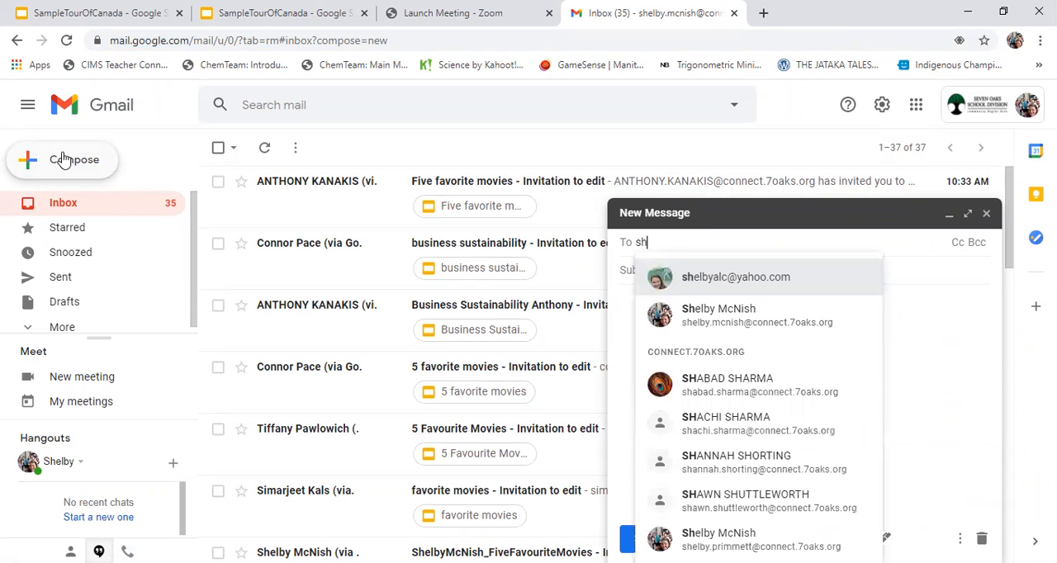
{"action": "left_click", "coordinate": [763, 286]}
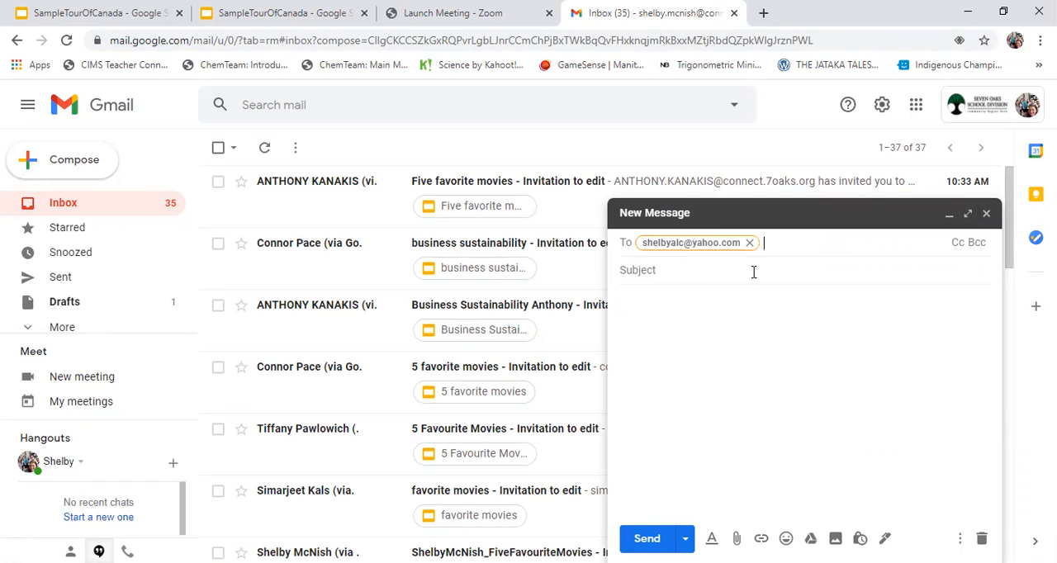
- Enter "Slides Tour of Canada" as the email's subject
{"action": "left_click", "coordinate": [661, 270]}
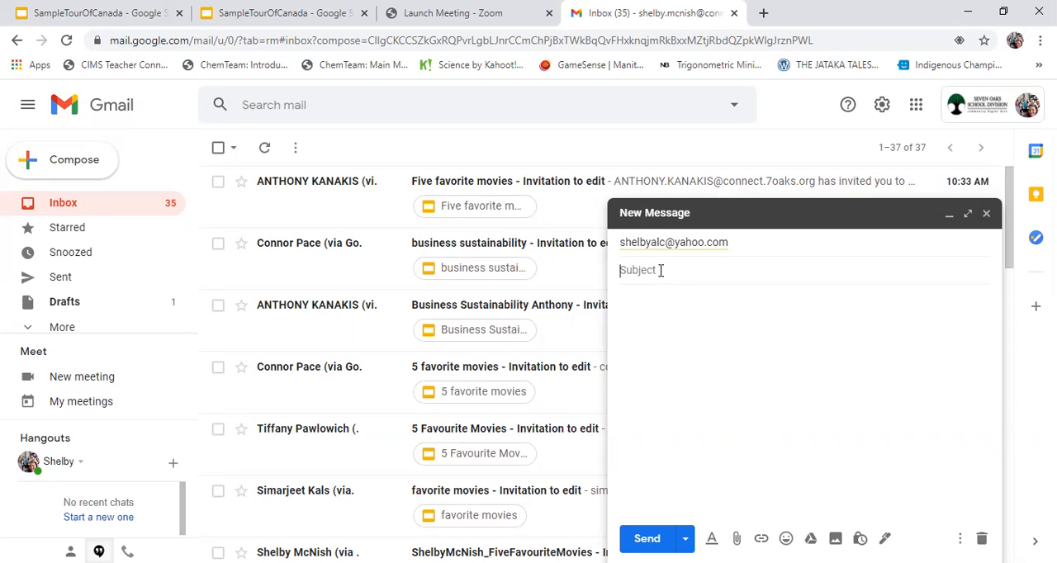
{"action": "type", "text": "Slides tour of Canada"}
{"action": "left_click", "coordinate": [653, 272]}
{"action": "key", "text": "BackSpace"}
{"action": "type", "text": "T"}
- Write "Please find attached my Tour of Canada." in the message body and sign it with the sender's first name
{"action": "left_click", "coordinate": [741, 319]}
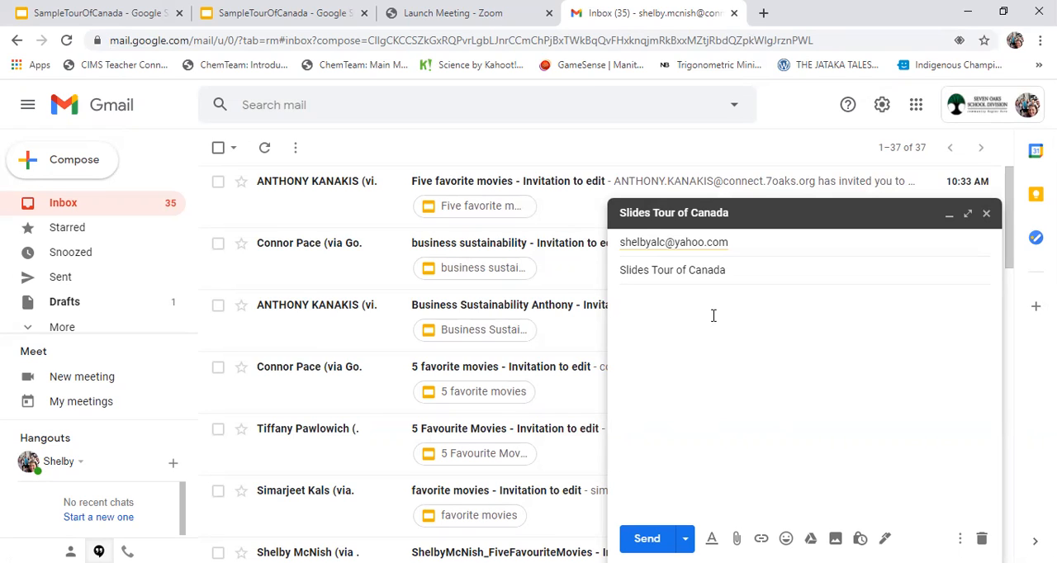
{"action": "type", "text": "Please find attached "}
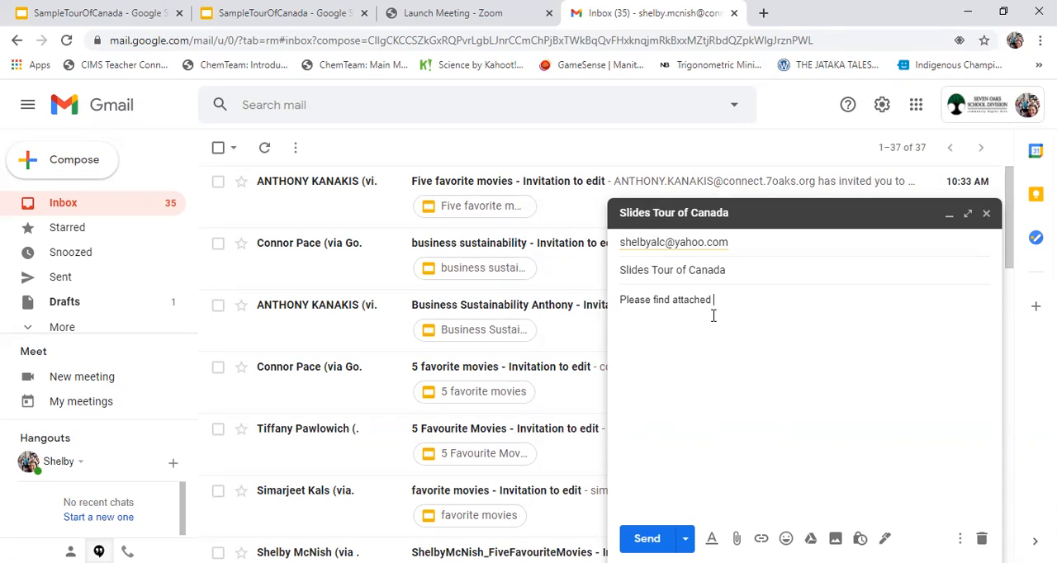
{"action": "type", "text": "my Tour o"}
{"action": "type", "text": "f Canada "}
{"action": "type", "text": "Shelby"}
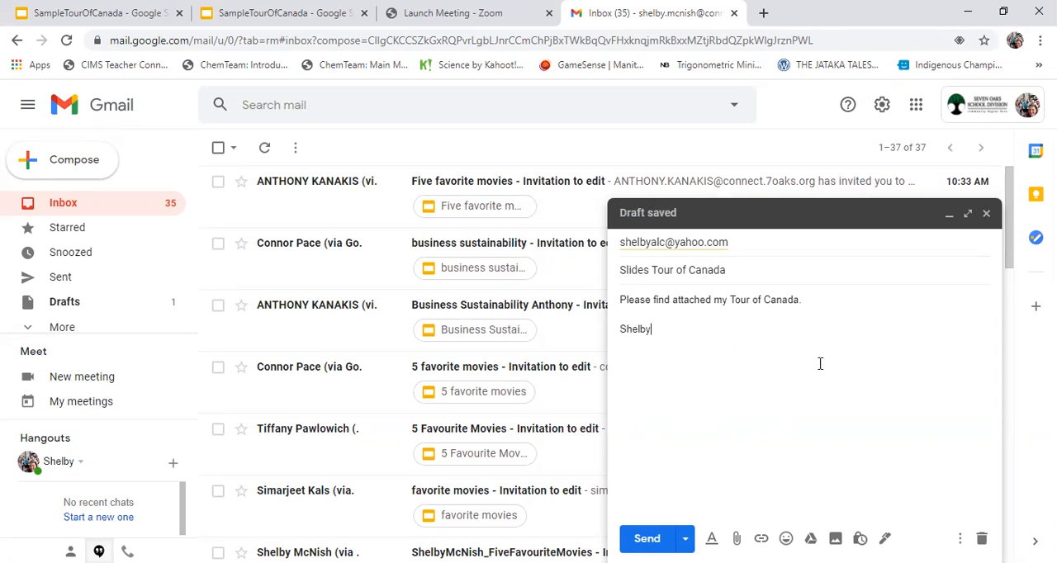
- Paste the published presentation link on its own line between the message sentence and the signature, with an empty line below it
{"action": "left_click", "coordinate": [817, 300]}
{"action": "key", "text": "Return"}
{"action": "key", "text": "Return"}
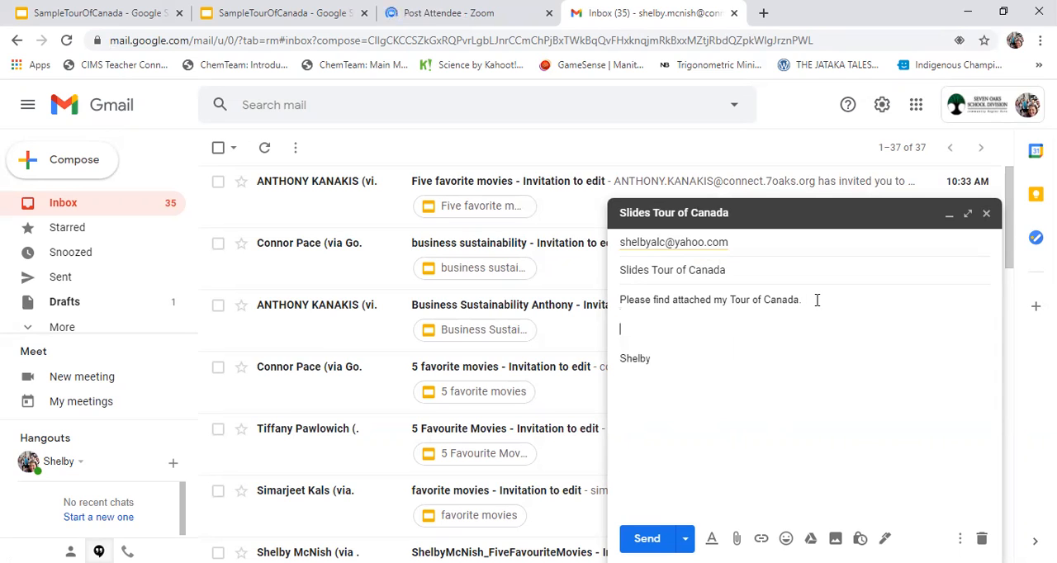
{"action": "type", "text": "https://docs.google.com/presentation/d/e/2PACX-1vR4p8N4l41iNgFOKoF9c-8Gec7chtmlwGhn0hlmJs_Z-BkoFK1yFvZlSU1WcWJ36oXcGOp7aX5G27QU/pub?start=true&loop=true&delayms=5000"}
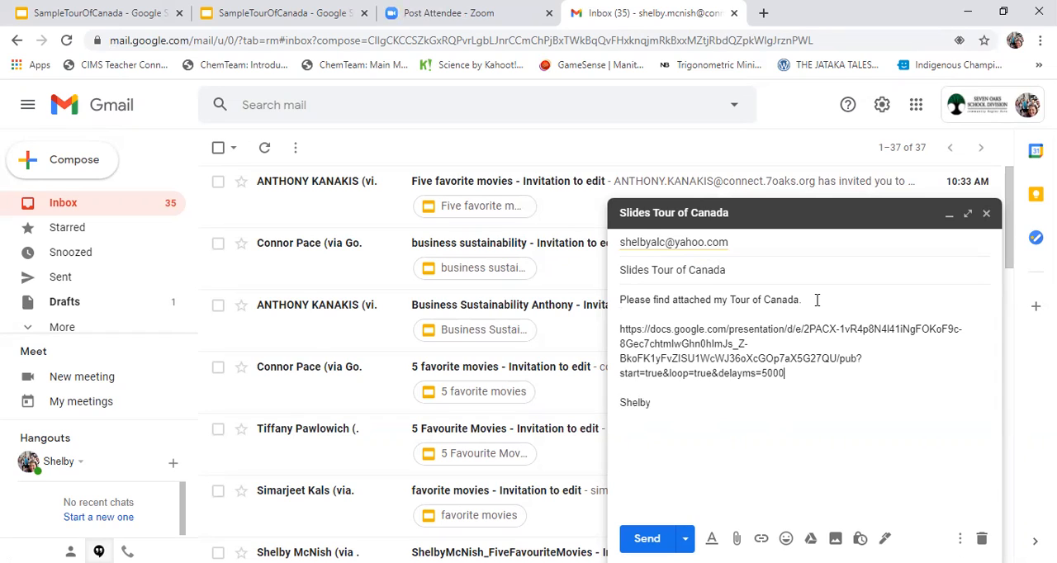
{"action": "key", "text": "Return"}
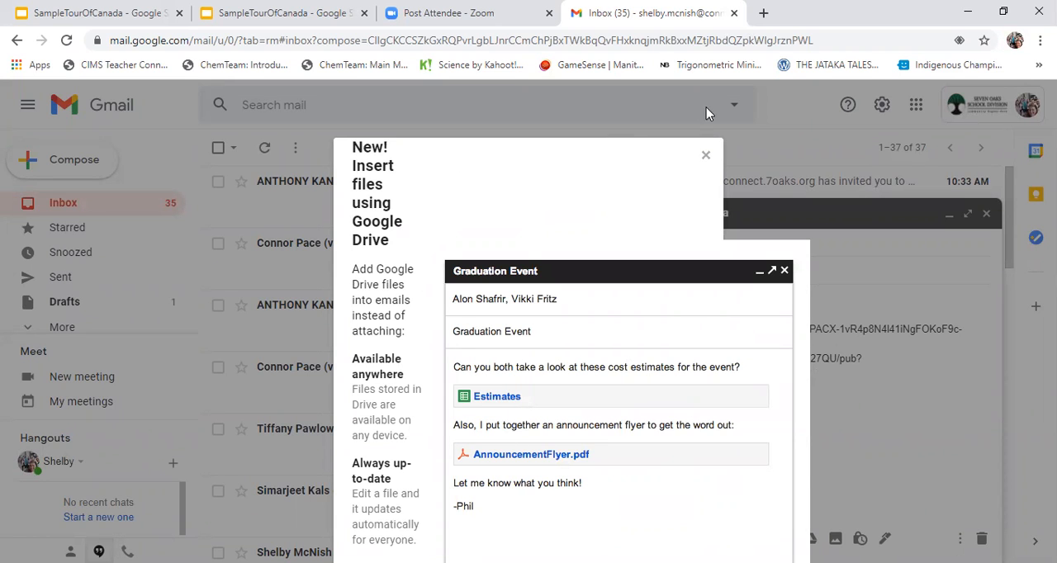
- Dismiss the Google Drive notice and attach the SampleLogo (2) image from the Downloads folder, sorted by date modified
{"action": "left_click", "coordinate": [705, 156]}
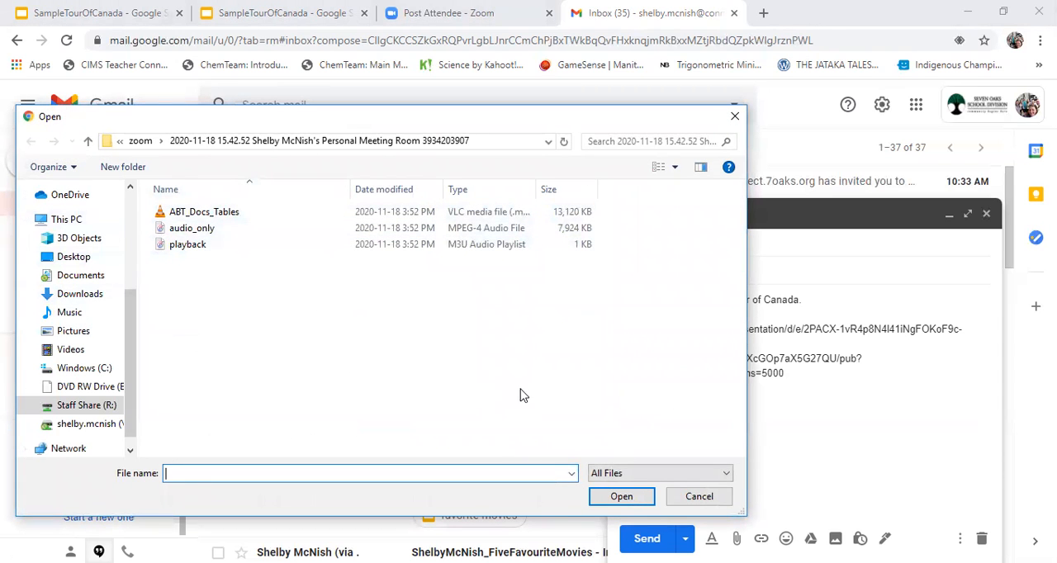
{"action": "left_click", "coordinate": [81, 295]}
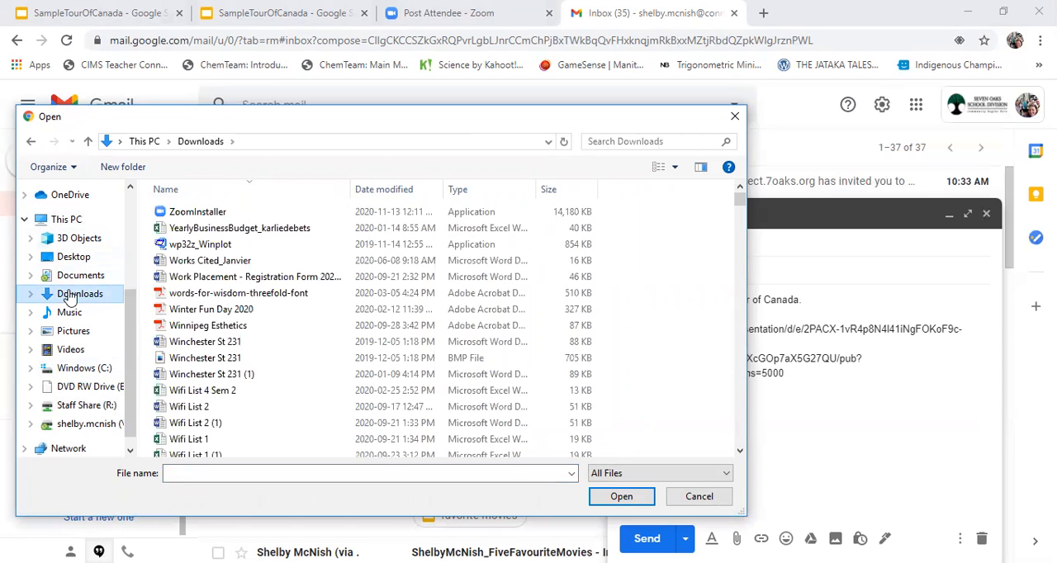
{"action": "left_click", "coordinate": [390, 192]}
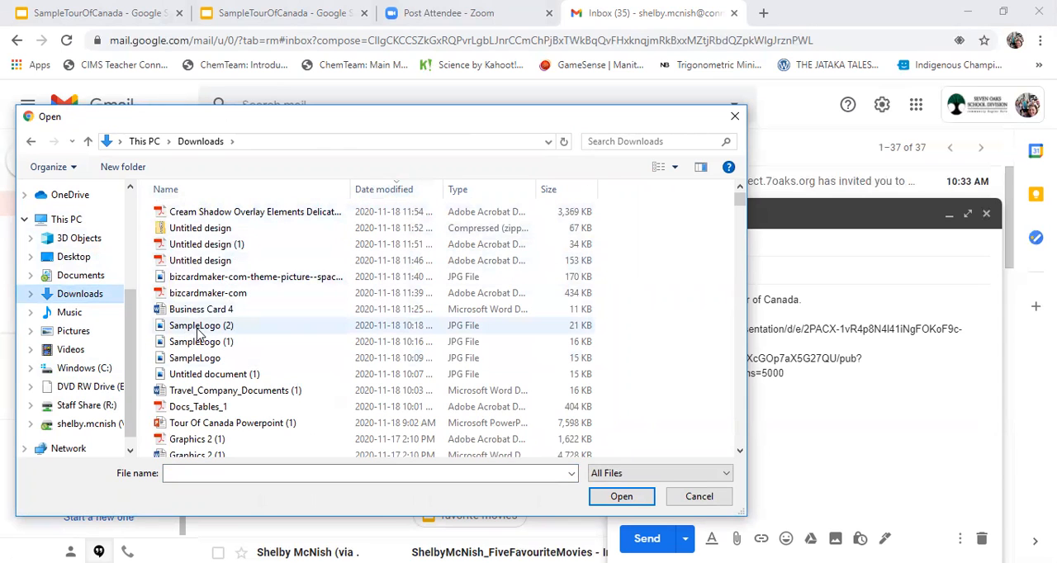
{"action": "left_click", "coordinate": [204, 329]}
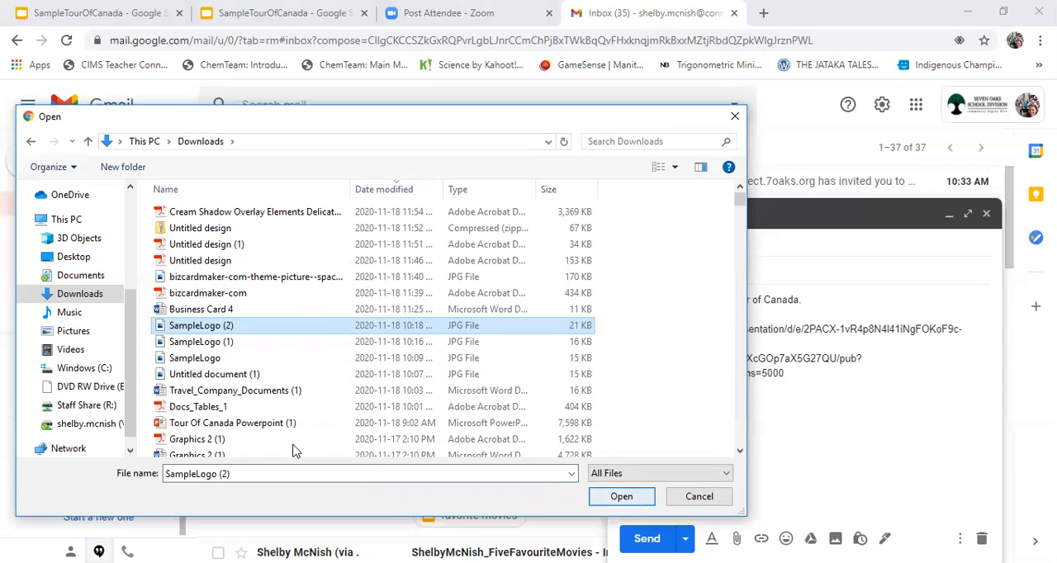
{"action": "left_click", "coordinate": [652, 496]}
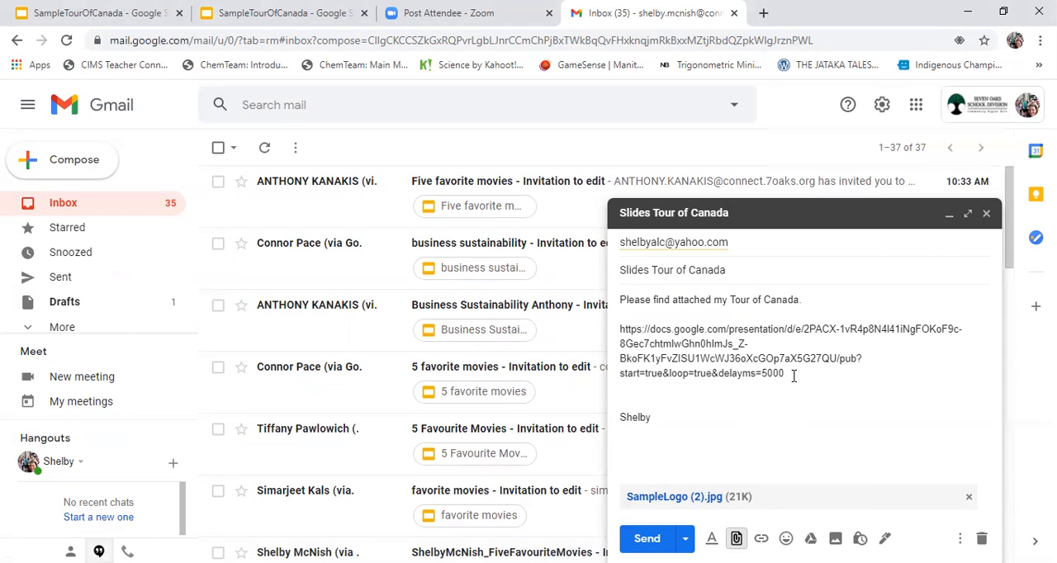
- Insert a hyperlink to the published presentation with the display text "My Tour of Canada" below the pasted address and send the email
{"action": "left_click", "coordinate": [761, 539]}
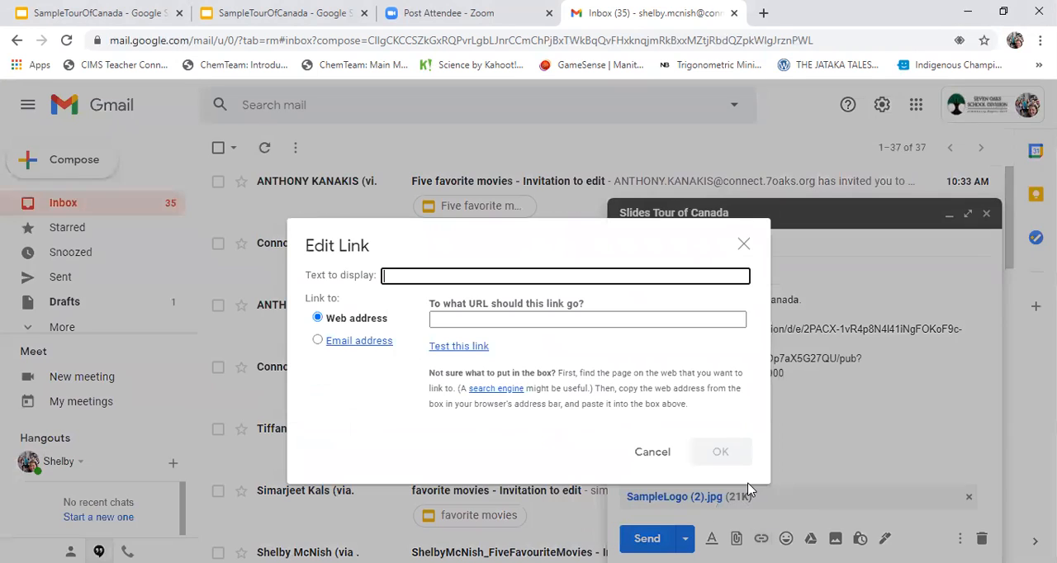
{"action": "right_click", "coordinate": [450, 319]}
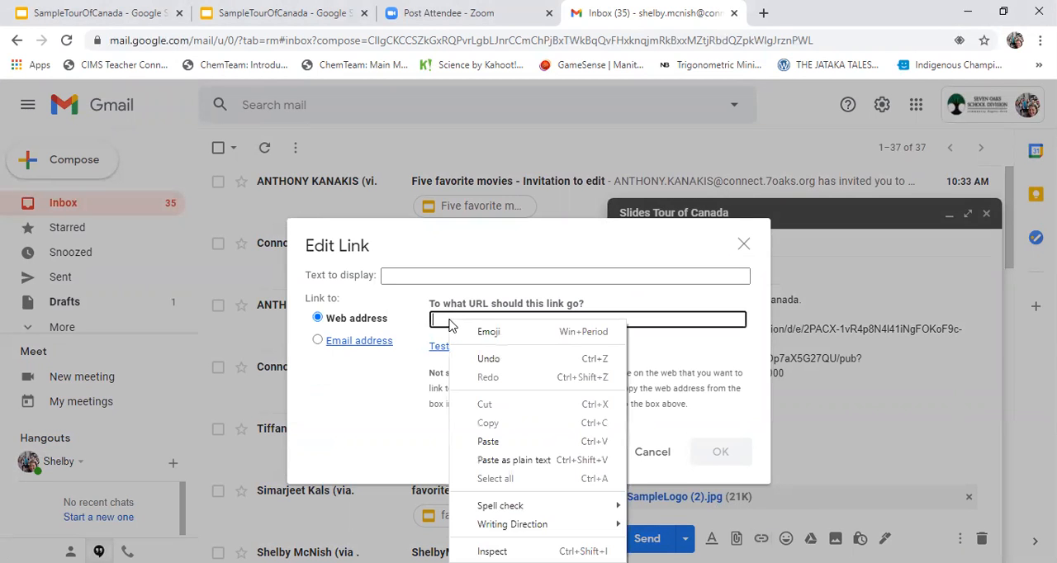
{"action": "left_click", "coordinate": [501, 449]}
{"action": "left_click", "coordinate": [704, 279]}
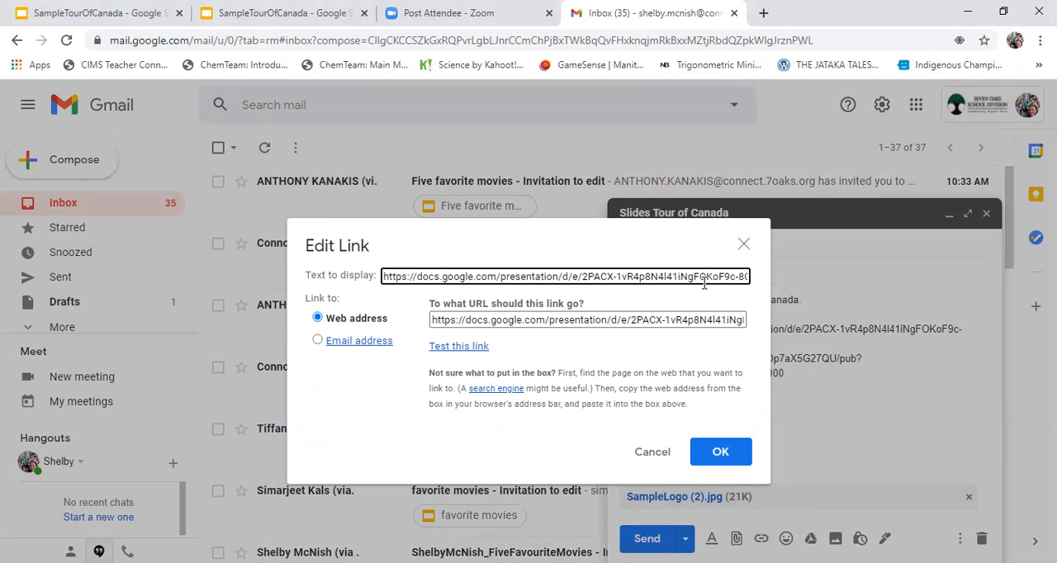
{"action": "left_click_drag", "start_coordinate": [385, 277], "coordinate": [835, 285]}
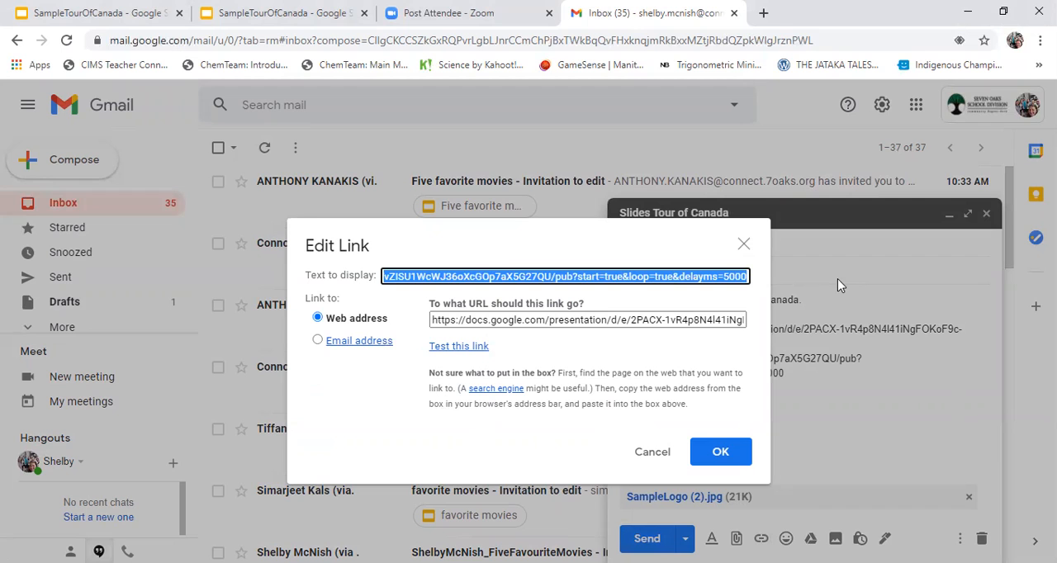
{"action": "type", "text": "My"}
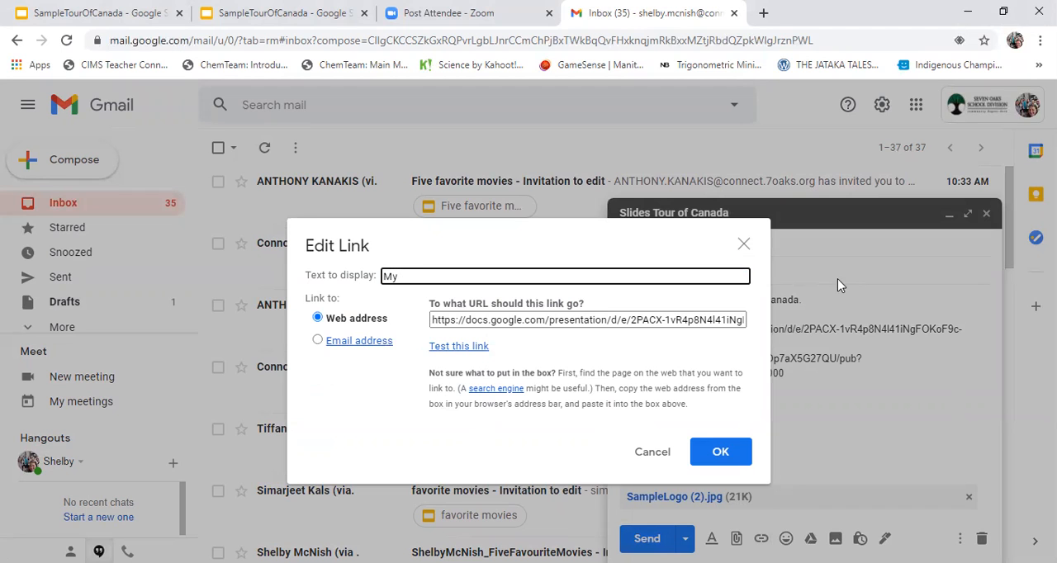
{"action": "type", "text": " Tour of Canada"}
{"action": "left_click", "coordinate": [715, 454]}
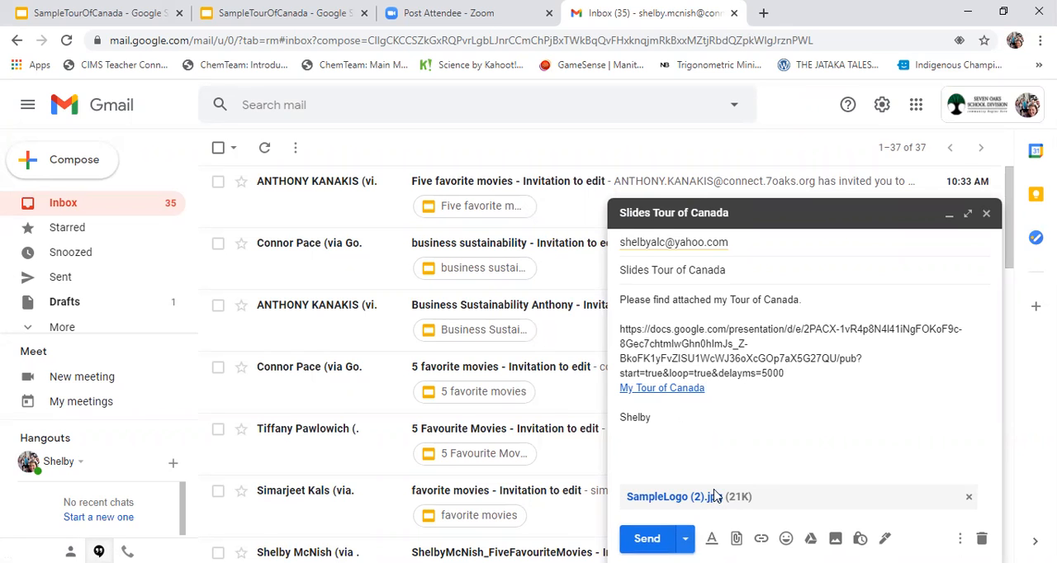
{"action": "key", "text": "ctrl+Return"}
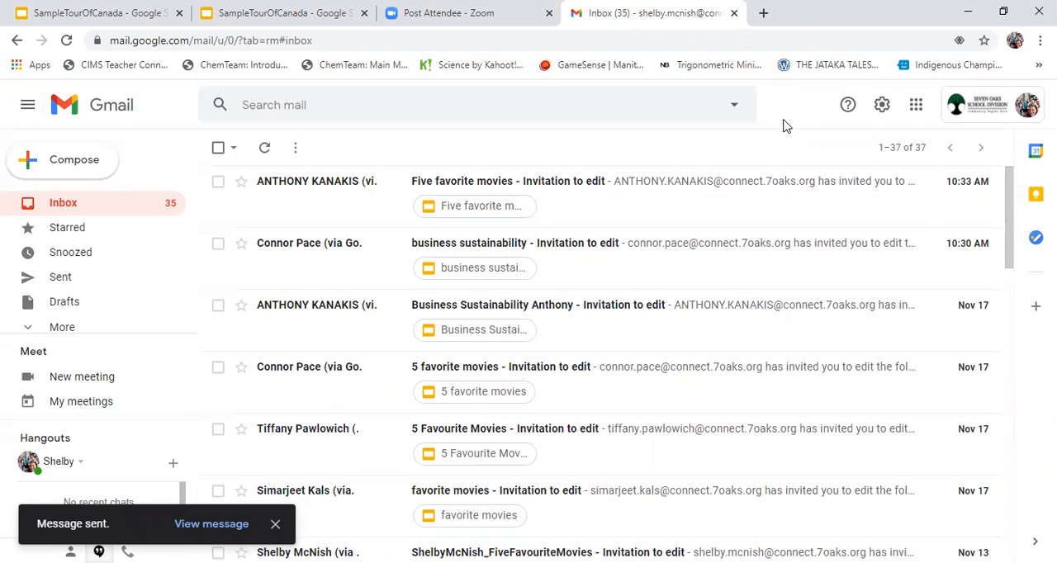
- Open the "Slides Tour of Canada" message from the Sent folder and examine its sender address
{"action": "left_click", "coordinate": [72, 281]}
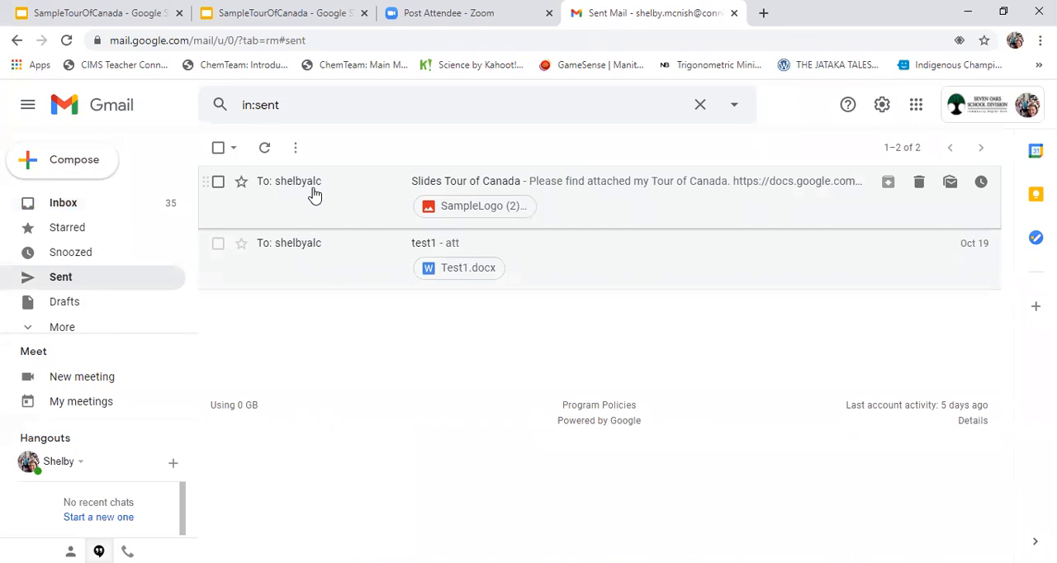
{"action": "left_click", "coordinate": [507, 189]}
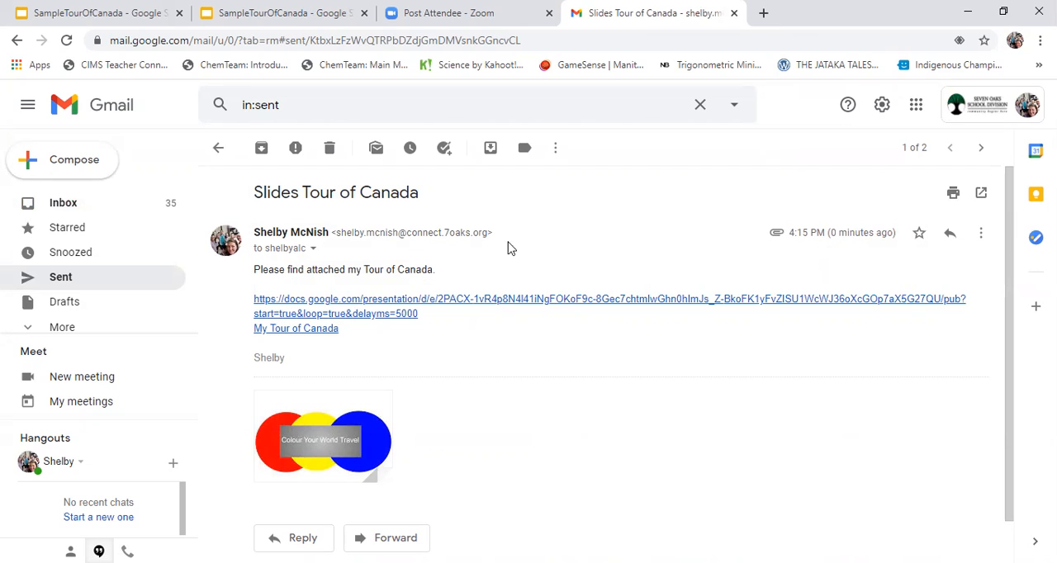
{"action": "left_click_drag", "start_coordinate": [333, 232], "coordinate": [508, 239]}
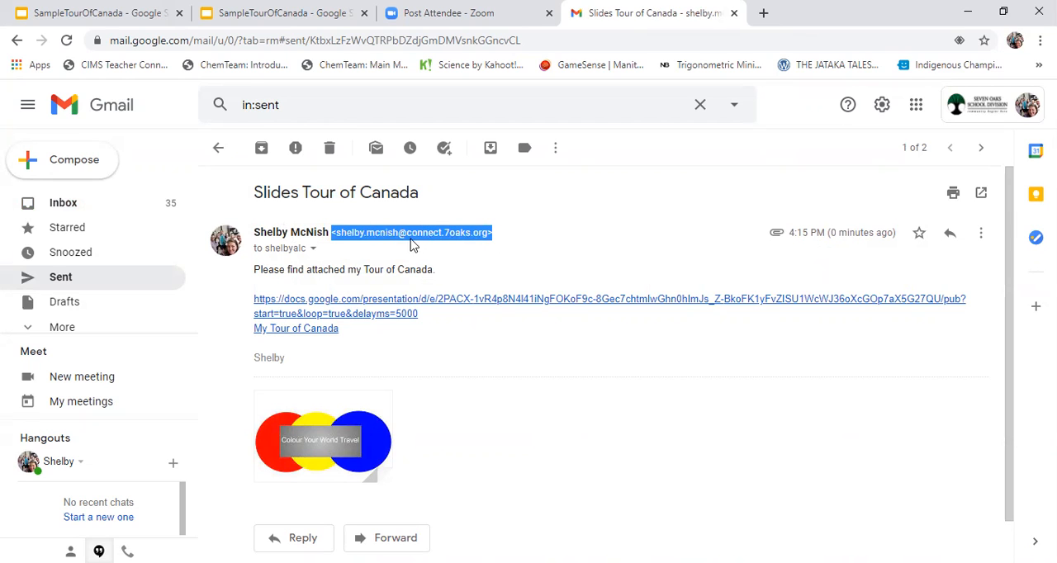
{"action": "left_click", "coordinate": [502, 241]}
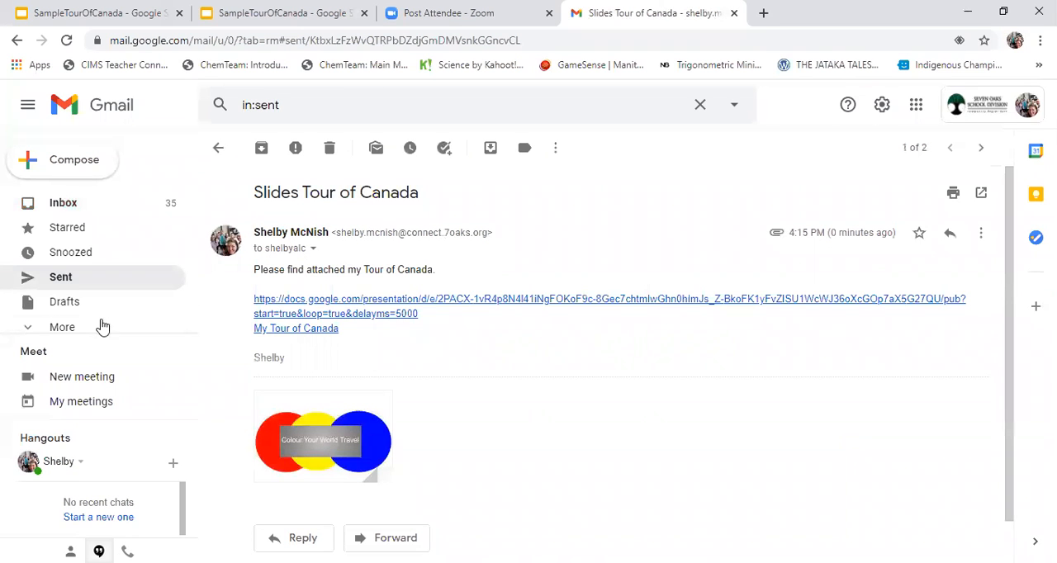
- Check the Drafts folder for unsent messages and return to the inbox
{"action": "left_click", "coordinate": [54, 310]}
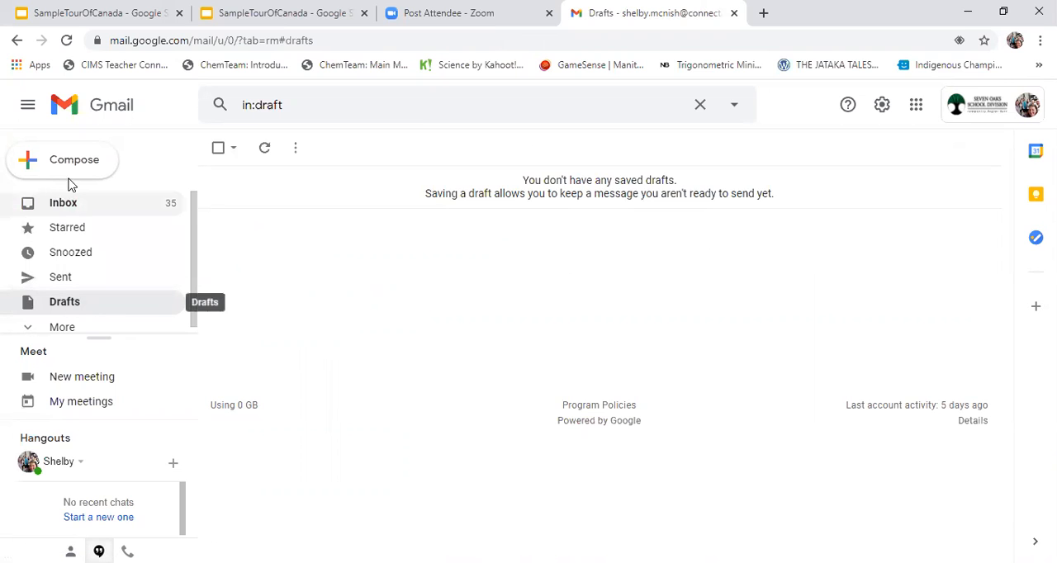
{"action": "left_click", "coordinate": [64, 203]}
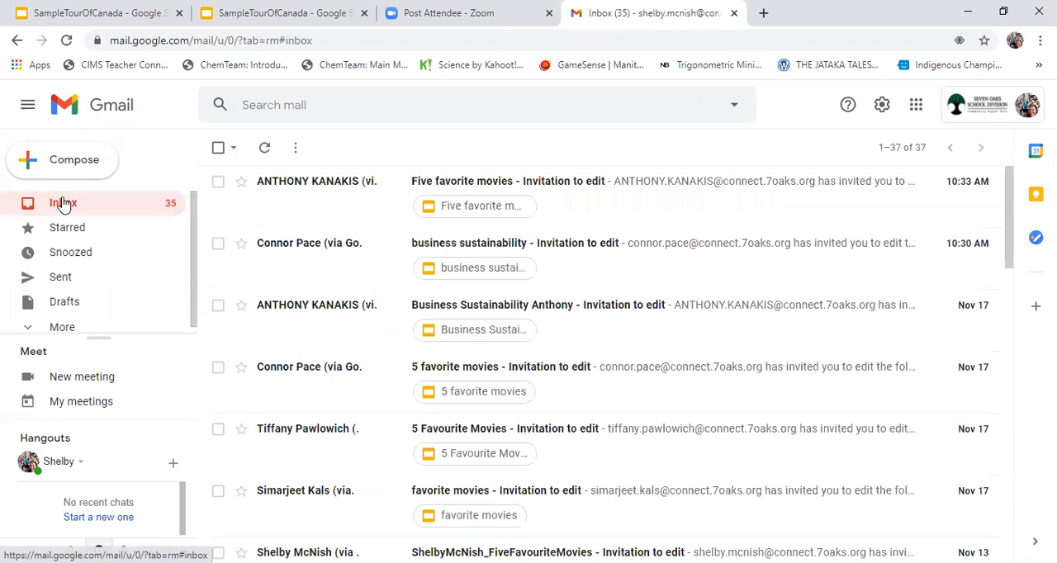